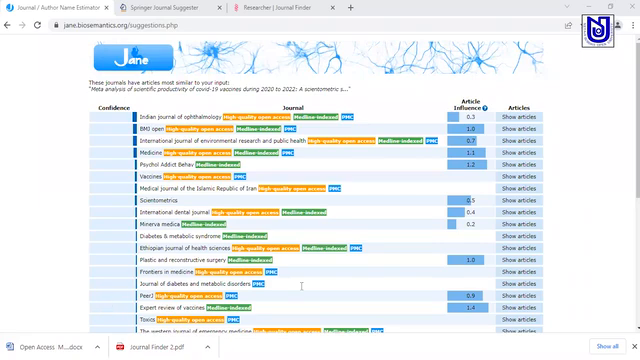
{"action": "scroll", "coordinate": [301, 286], "scroll_direction": "down", "scroll_amount": 3}
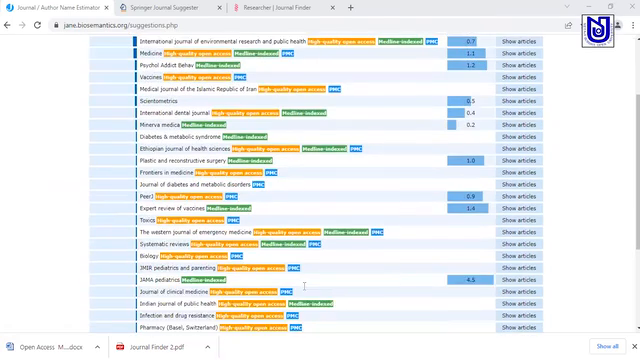
{"action": "scroll", "coordinate": [304, 287], "scroll_direction": "up", "scroll_amount": 3}
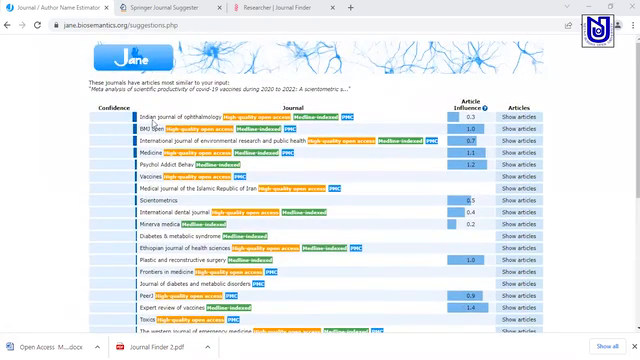
{"action": "scroll", "coordinate": [155, 125], "scroll_direction": "down", "scroll_amount": 1}
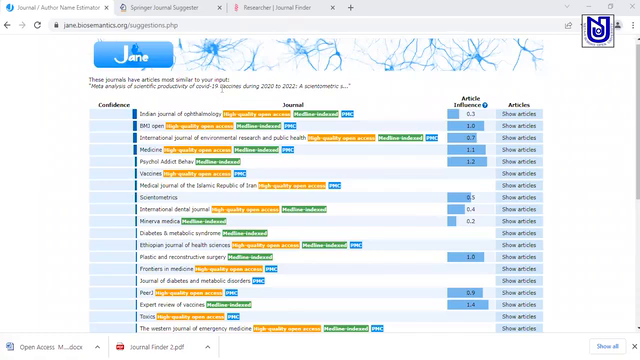
{"action": "scroll", "coordinate": [220, 90], "scroll_direction": "down", "scroll_amount": 2}
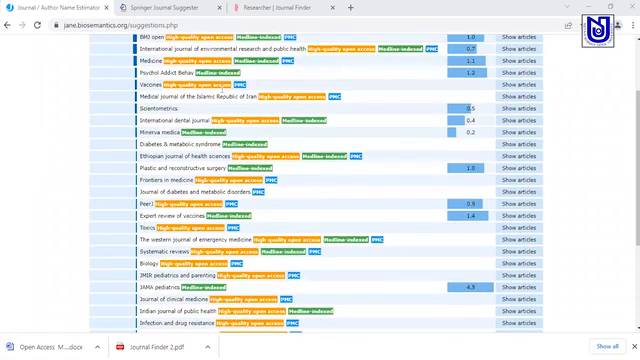
{"action": "scroll", "coordinate": [243, 293], "scroll_direction": "down", "scroll_amount": 3}
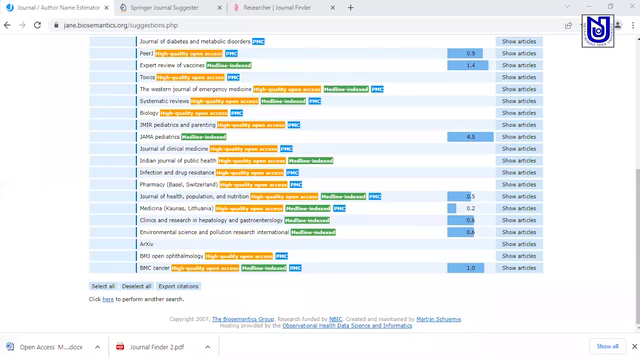
{"action": "scroll", "coordinate": [316, 186], "scroll_direction": "up", "scroll_amount": 5}
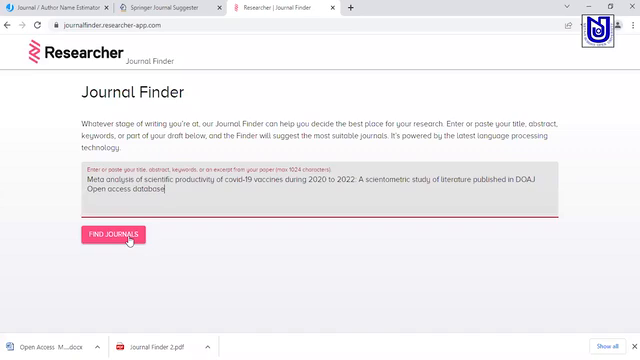
Step: Search Researcher Journal Finder for journals matching the COVID-19 vaccines scientometric study title
{"action": "left_click", "coordinate": [129, 240]}
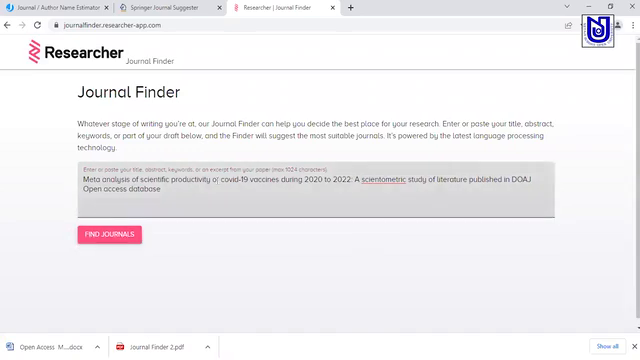
{"action": "left_click", "coordinate": [129, 236]}
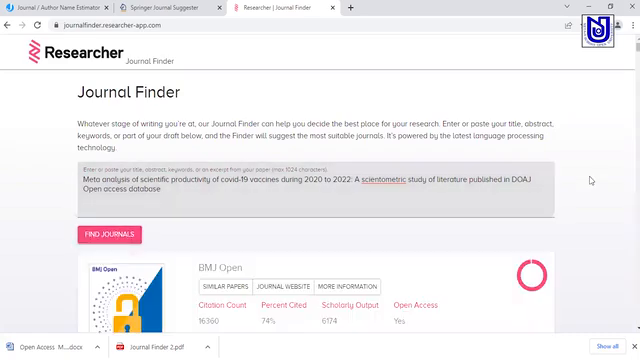
{"action": "scroll", "coordinate": [590, 181], "scroll_direction": "down", "scroll_amount": 1}
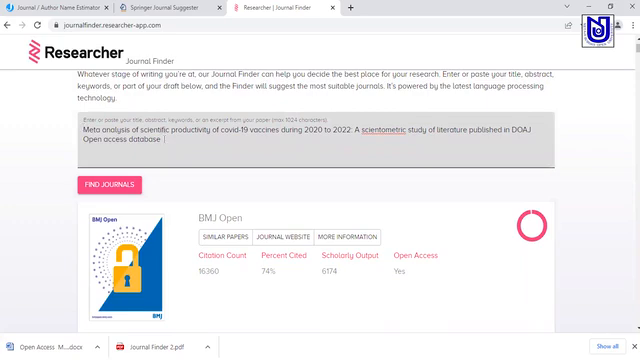
Step: Rerun the search, view papers similar to BMJ Open, then move to Springer Journal Suggester
{"action": "key", "text": "Tab"}
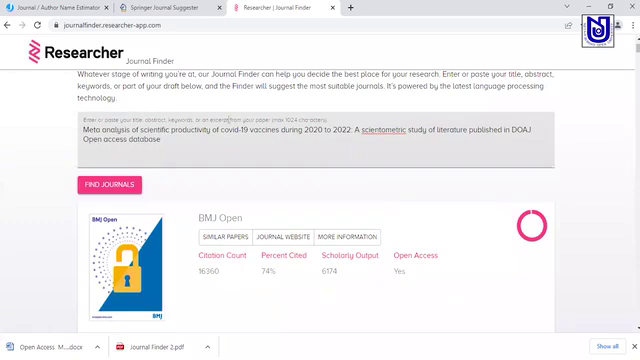
{"action": "scroll", "coordinate": [230, 119], "scroll_direction": "down", "scroll_amount": 3}
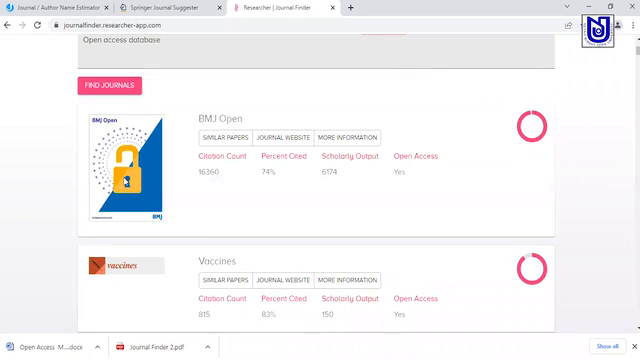
{"action": "left_click", "coordinate": [108, 88]}
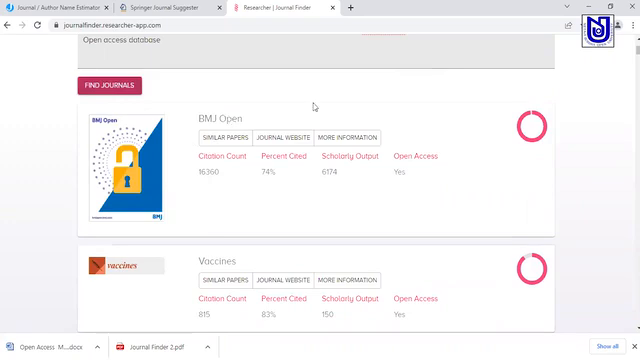
{"action": "left_click", "coordinate": [208, 142]}
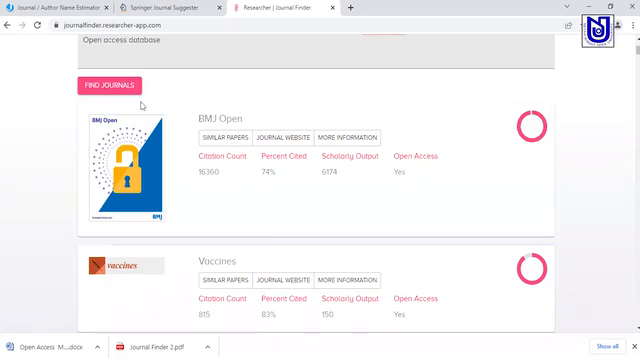
{"action": "scroll", "coordinate": [119, 295], "scroll_direction": "up", "scroll_amount": 1}
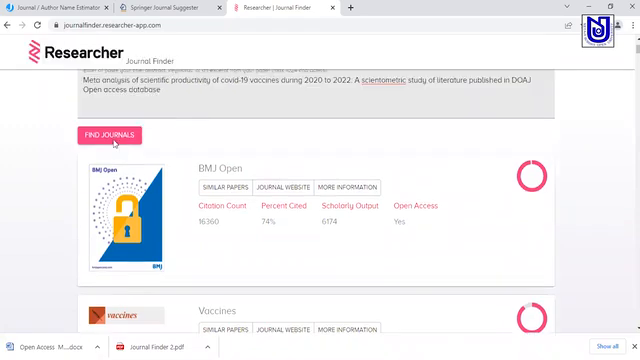
{"action": "scroll", "coordinate": [180, 217], "scroll_direction": "down", "scroll_amount": 1}
{"action": "scroll", "coordinate": [180, 217], "scroll_direction": "down", "scroll_amount": 1}
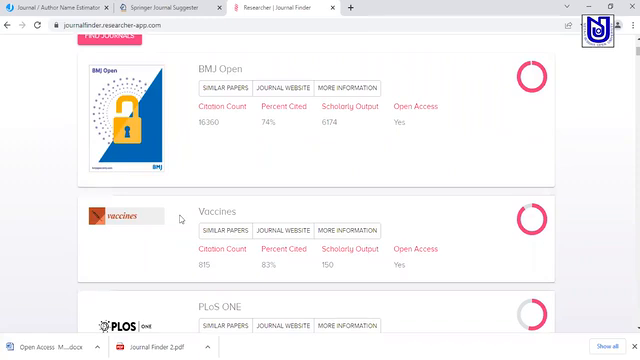
{"action": "scroll", "coordinate": [200, 190], "scroll_direction": "down", "scroll_amount": 1}
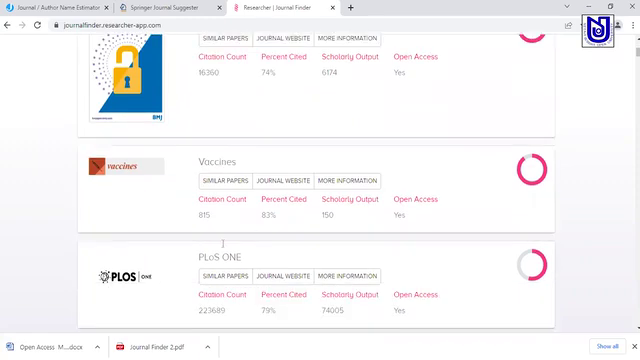
{"action": "scroll", "coordinate": [218, 242], "scroll_direction": "down", "scroll_amount": 1}
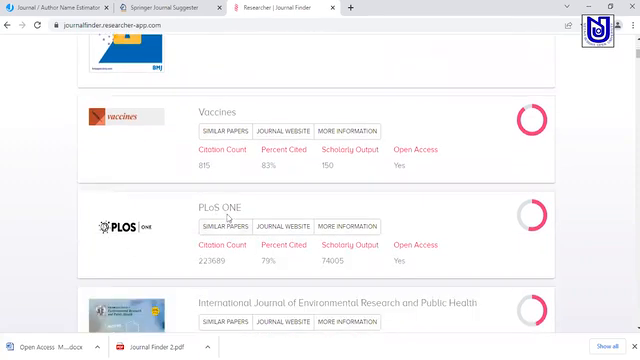
{"action": "left_click", "coordinate": [200, 131]}
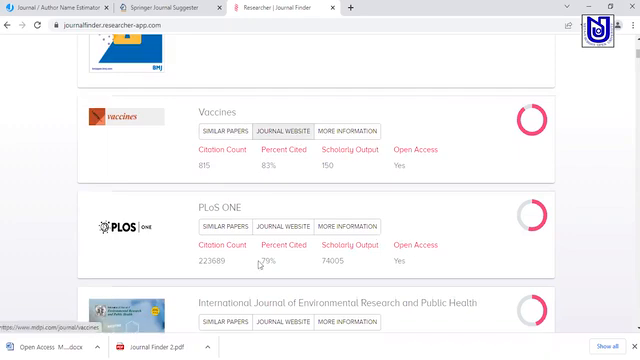
{"action": "scroll", "coordinate": [296, 57], "scroll_direction": "down", "scroll_amount": 3}
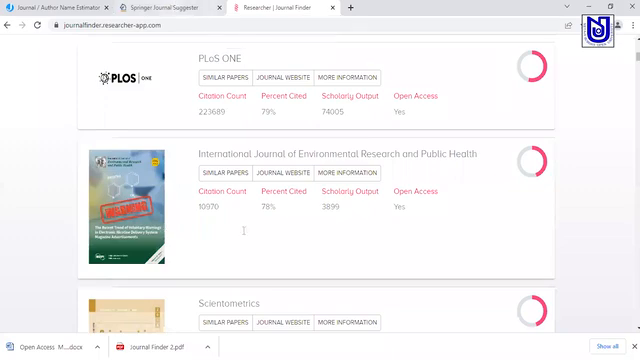
{"action": "key", "text": "ctrl+shift+Tab"}
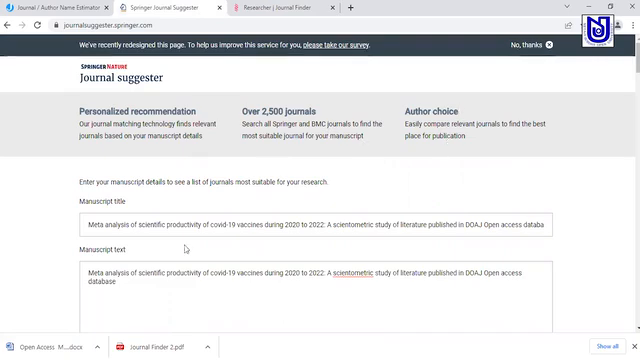
{"action": "scroll", "coordinate": [186, 249], "scroll_direction": "down", "scroll_amount": 2}
{"action": "scroll", "coordinate": [130, 190], "scroll_direction": "down", "scroll_amount": 2}
{"action": "scroll", "coordinate": [166, 200], "scroll_direction": "down", "scroll_amount": 1}
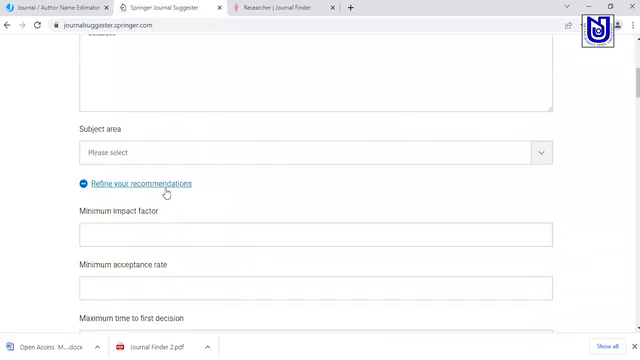
{"action": "scroll", "coordinate": [146, 184], "scroll_direction": "down", "scroll_amount": 1}
Step: Require a minimum impact factor of 3 and begin the indexing services filter
{"action": "left_click", "coordinate": [152, 185]}
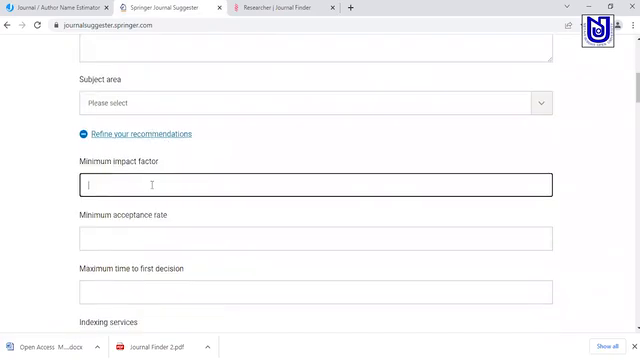
{"action": "type", "text": "3"}
{"action": "scroll", "coordinate": [160, 180], "scroll_direction": "down", "scroll_amount": 2}
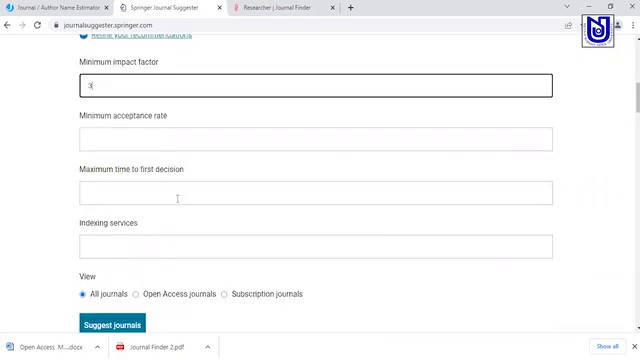
{"action": "scroll", "coordinate": [136, 201], "scroll_direction": "down", "scroll_amount": 1}
{"action": "left_click", "coordinate": [126, 206]}
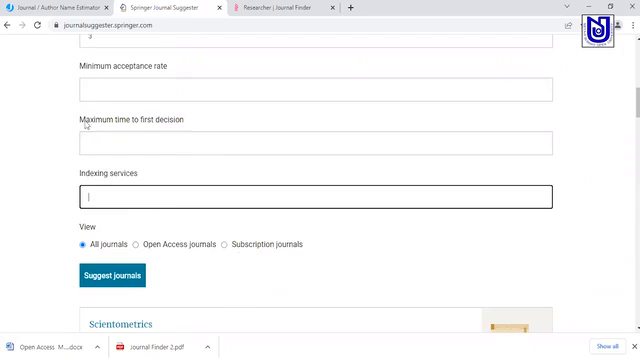
{"action": "scroll", "coordinate": [86, 126], "scroll_direction": "down", "scroll_amount": 5}
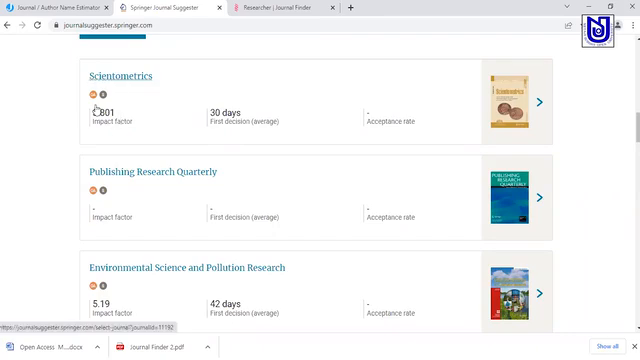
Step: View the Scientometrics journal details and highlight its publication charge amounts
{"action": "left_click", "coordinate": [95, 108]}
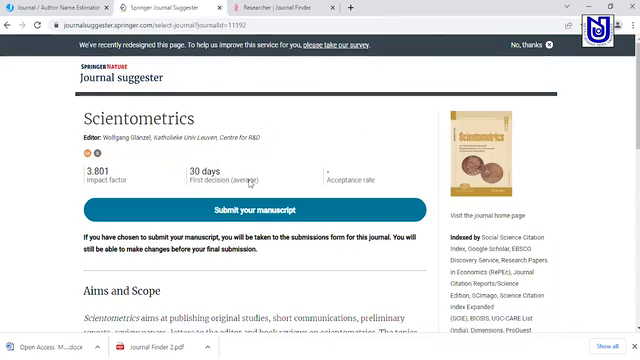
{"action": "scroll", "coordinate": [235, 143], "scroll_direction": "down", "scroll_amount": 1}
{"action": "left_click", "coordinate": [210, 158]}
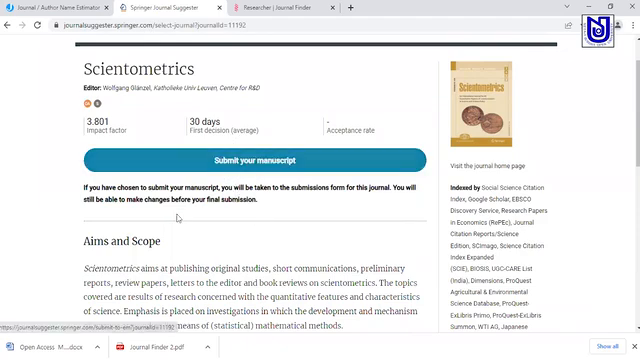
{"action": "scroll", "coordinate": [177, 218], "scroll_direction": "down", "scroll_amount": 1}
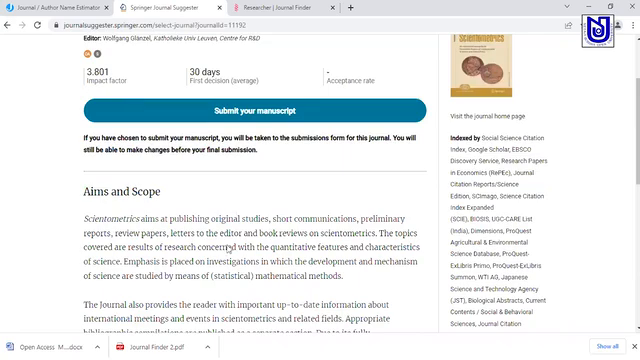
{"action": "scroll", "coordinate": [229, 245], "scroll_direction": "down", "scroll_amount": 1}
{"action": "scroll", "coordinate": [233, 233], "scroll_direction": "down", "scroll_amount": 1}
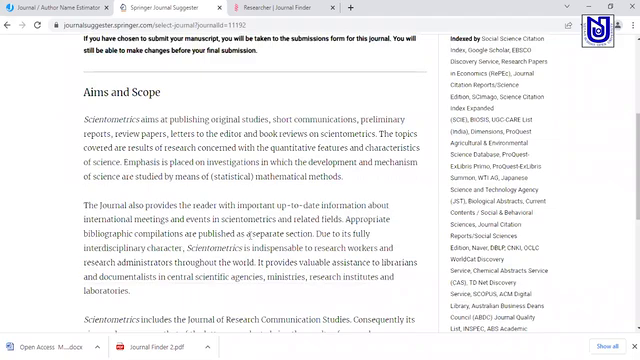
{"action": "scroll", "coordinate": [128, 276], "scroll_direction": "down", "scroll_amount": 3}
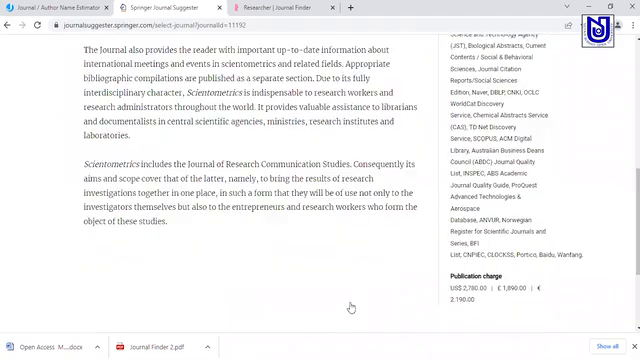
{"action": "scroll", "coordinate": [320, 310], "scroll_direction": "down", "scroll_amount": 2}
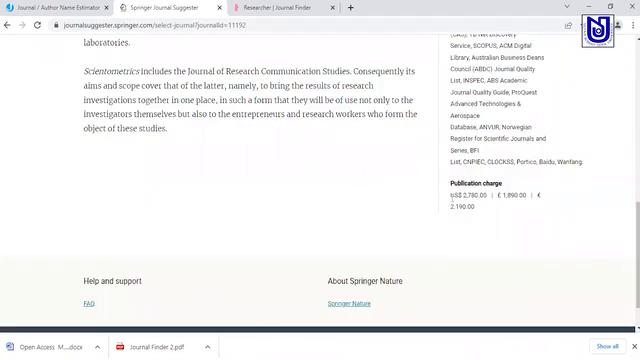
{"action": "scroll", "coordinate": [456, 280], "scroll_direction": "up", "scroll_amount": 2}
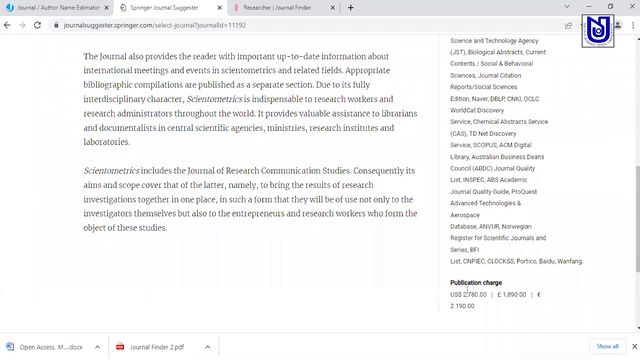
{"action": "left_click_drag", "start_coordinate": [450, 296], "coordinate": [513, 318]}
{"action": "left_click", "coordinate": [390, 240]}
{"action": "scroll", "coordinate": [410, 127], "scroll_direction": "up", "scroll_amount": 5}
{"action": "scroll", "coordinate": [513, 137], "scroll_direction": "up", "scroll_amount": 1}
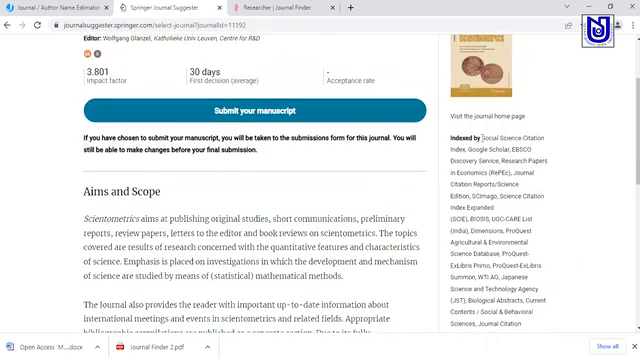
Step: Highlight the Indexed by list from Social Science Citation Index and the final-submission note
{"action": "left_click_drag", "start_coordinate": [481, 138], "coordinate": [521, 138]}
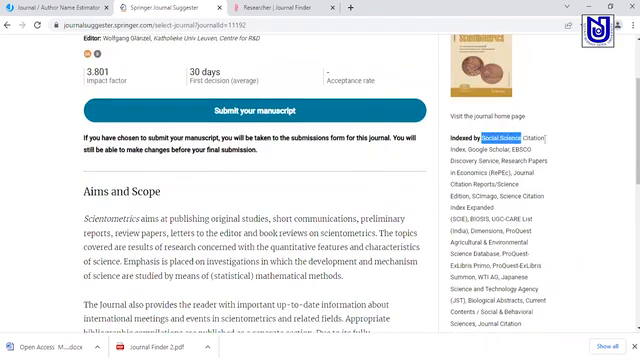
{"action": "left_click_drag", "start_coordinate": [532, 131], "coordinate": [549, 153]}
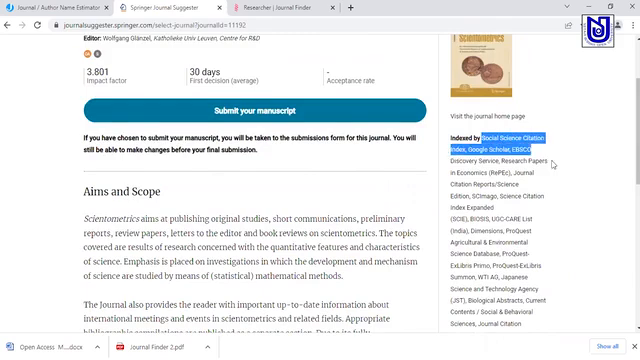
{"action": "mouse_move", "coordinate": [549, 157]}
{"action": "left_mouse_down"}
{"action": "mouse_move", "coordinate": [553, 174]}
{"action": "mouse_move", "coordinate": [544, 190]}
{"action": "mouse_move", "coordinate": [522, 184]}
{"action": "mouse_move", "coordinate": [527, 197]}
{"action": "mouse_move", "coordinate": [547, 207]}
{"action": "mouse_move", "coordinate": [500, 211]}
{"action": "mouse_move", "coordinate": [505, 228]}
{"action": "mouse_move", "coordinate": [361, 200]}
{"action": "left_mouse_up"}
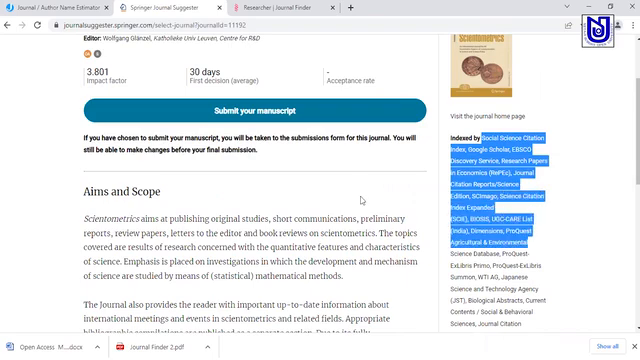
{"action": "left_click_drag", "start_coordinate": [260, 150], "coordinate": [389, 140]}
{"action": "scroll", "coordinate": [389, 140], "scroll_direction": "up", "scroll_amount": 3}
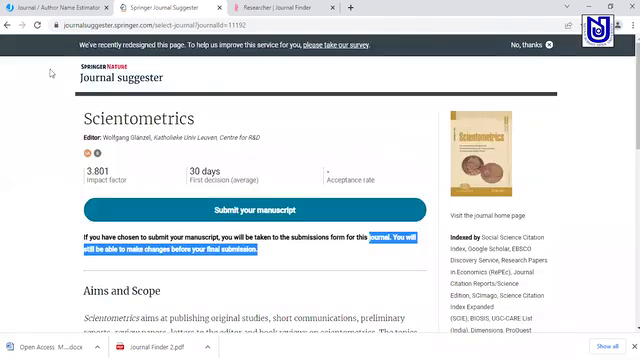